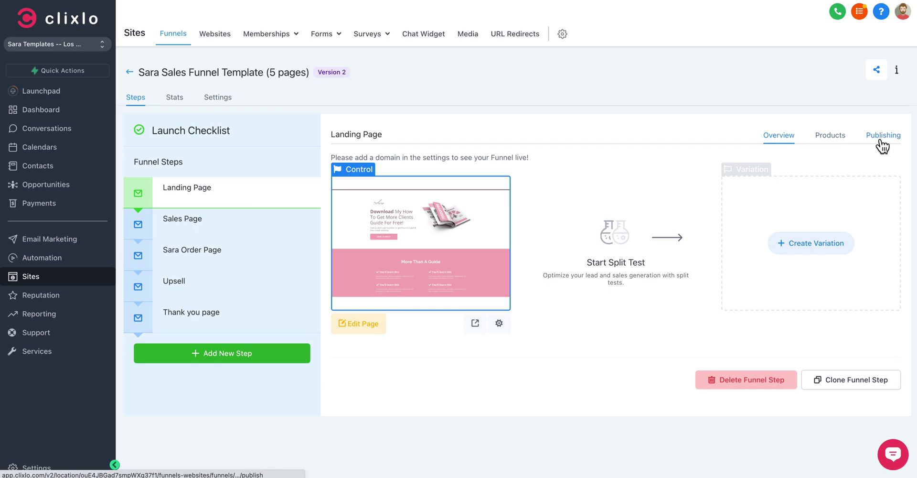
Preview the Sales Page, Landing Page, Sara Order Page, Upsell and Thank you page steps in turn
left_click(197, 230)
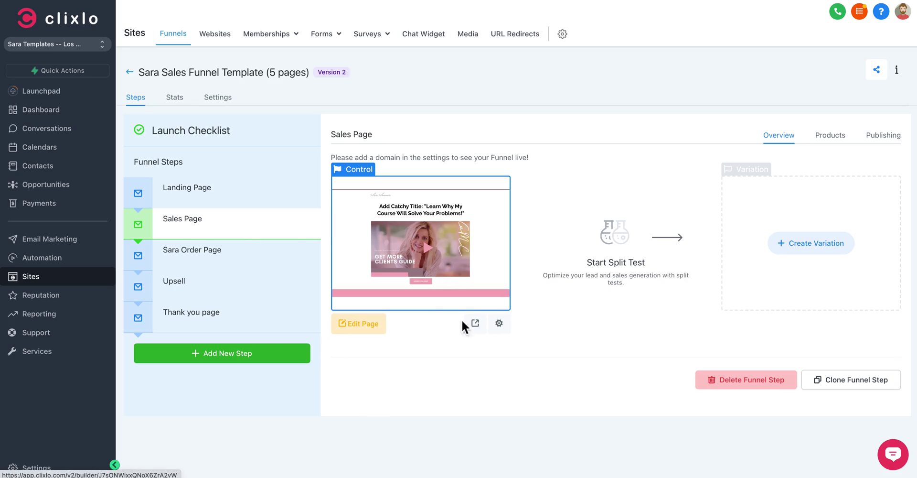
left_click(240, 197)
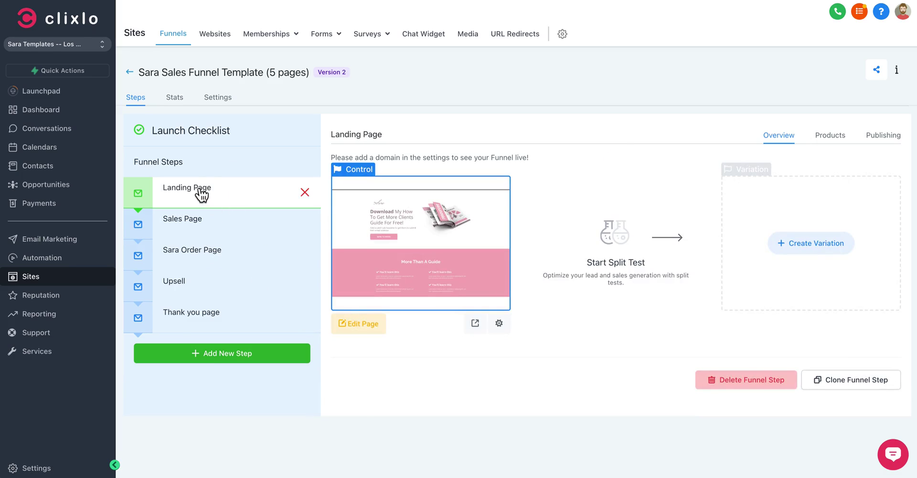
left_click(200, 220)
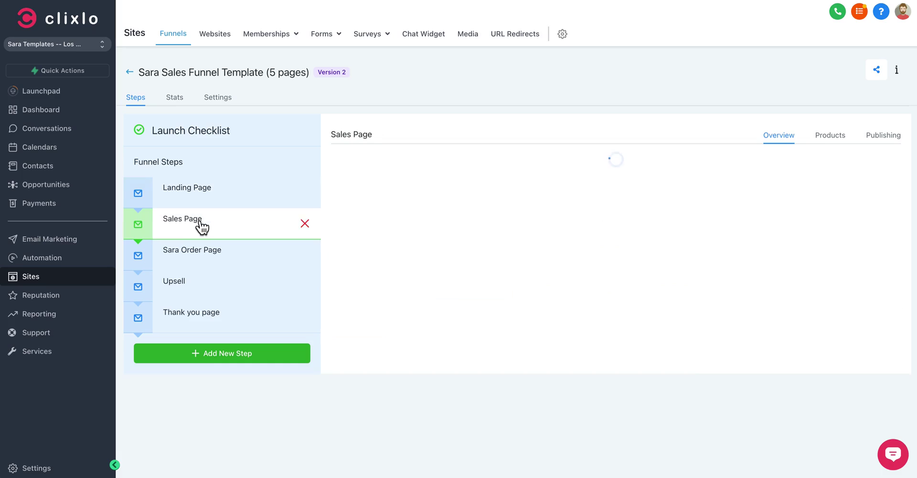
left_click(212, 258)
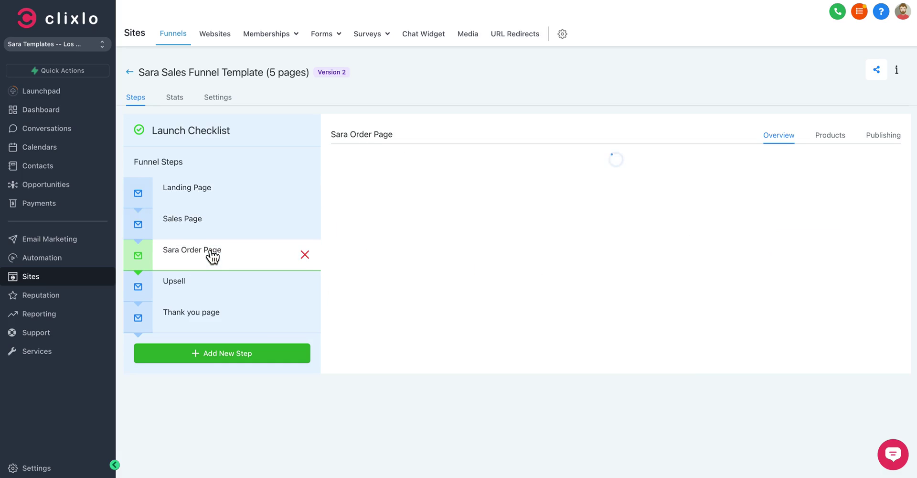
left_click(213, 289)
left_click(213, 319)
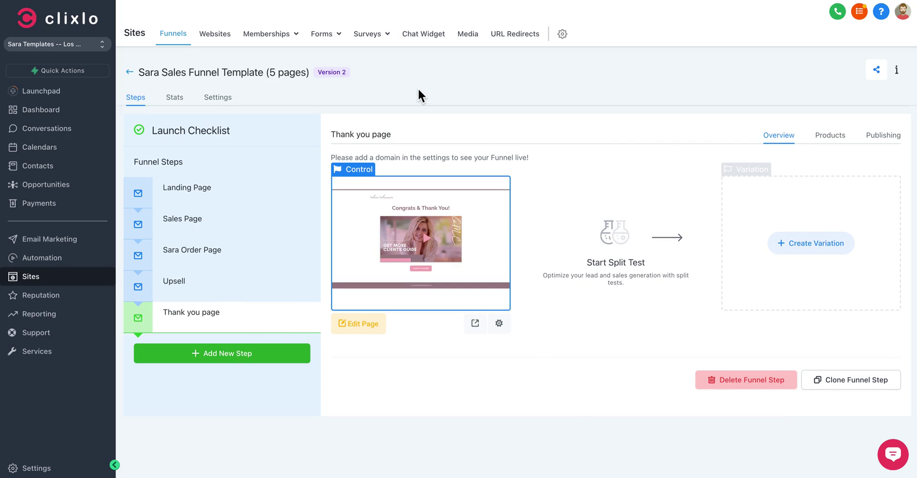
left_click(202, 359)
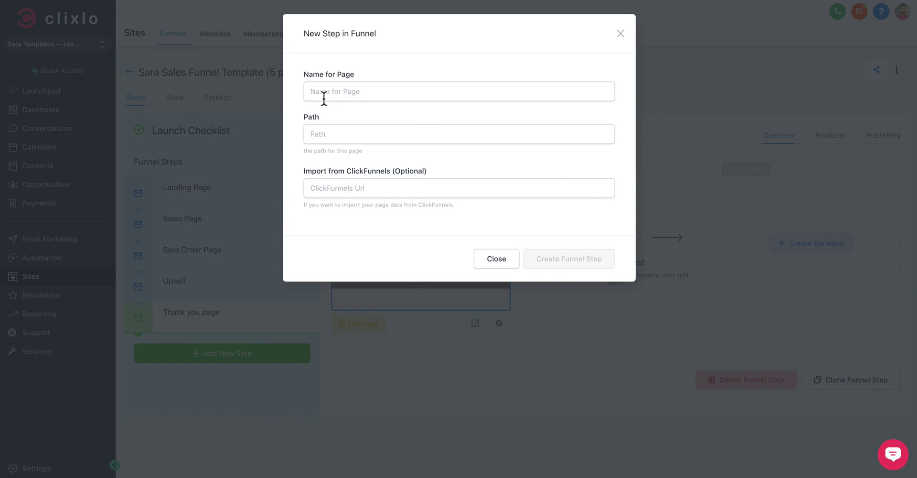
left_click(491, 264)
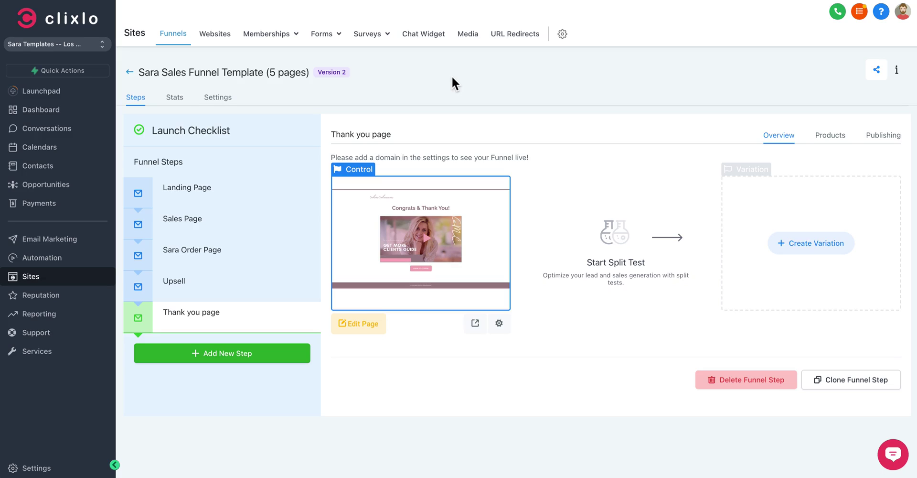
Review funnel stats for the Landing Page and Sales Page rows, then view the funnel's settings
left_click(174, 98)
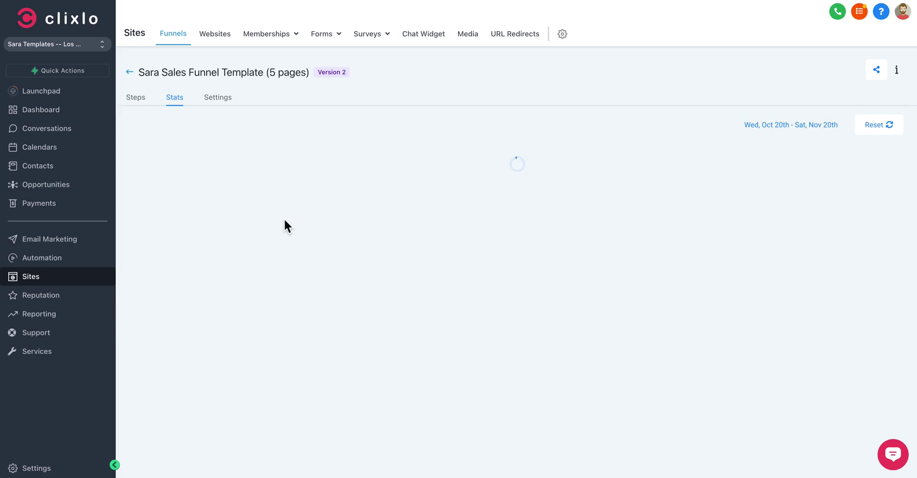
left_click(156, 207)
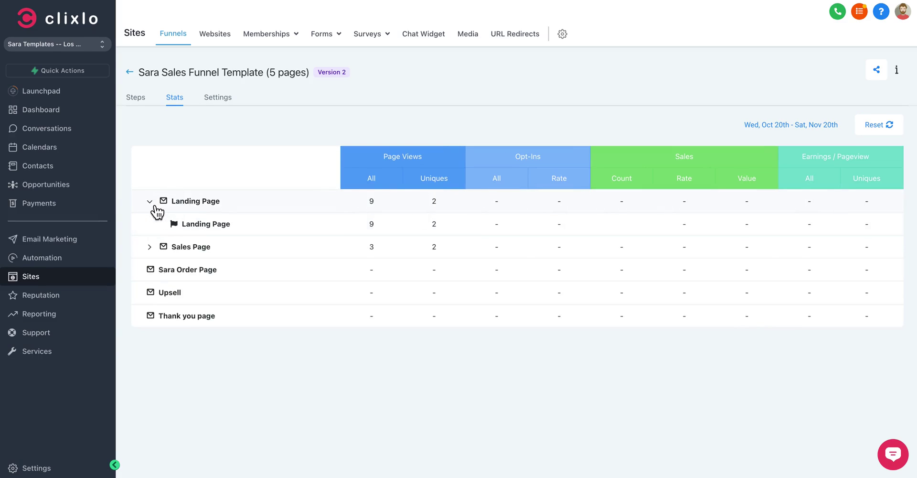
left_click(155, 251)
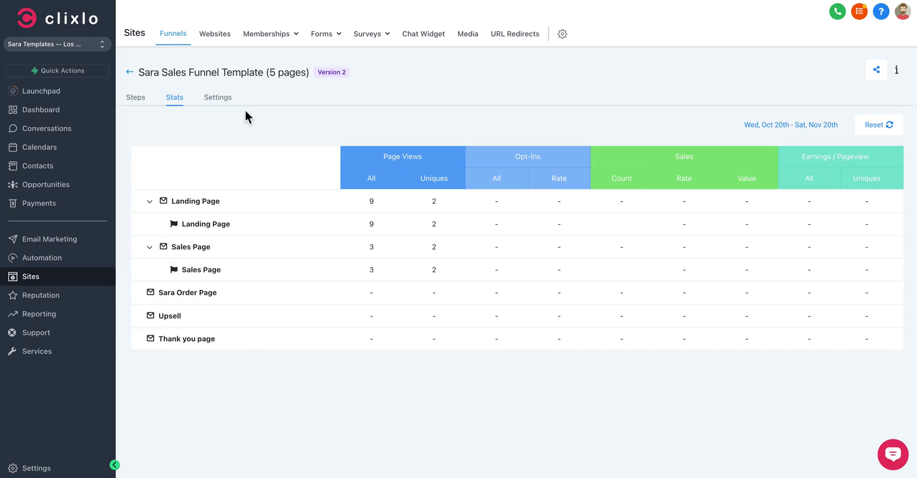
left_click(220, 101)
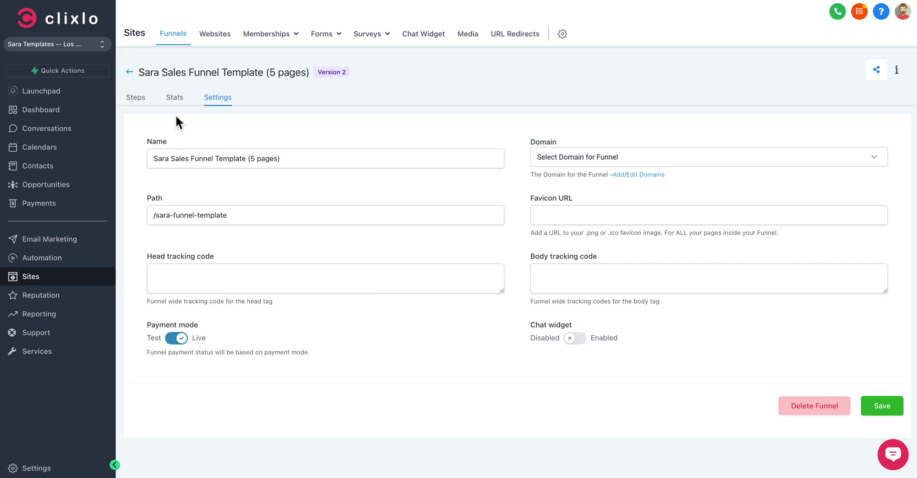
Return to the Funnels list and reopen Sara Sales Funnel Template at its steps
left_click(138, 100)
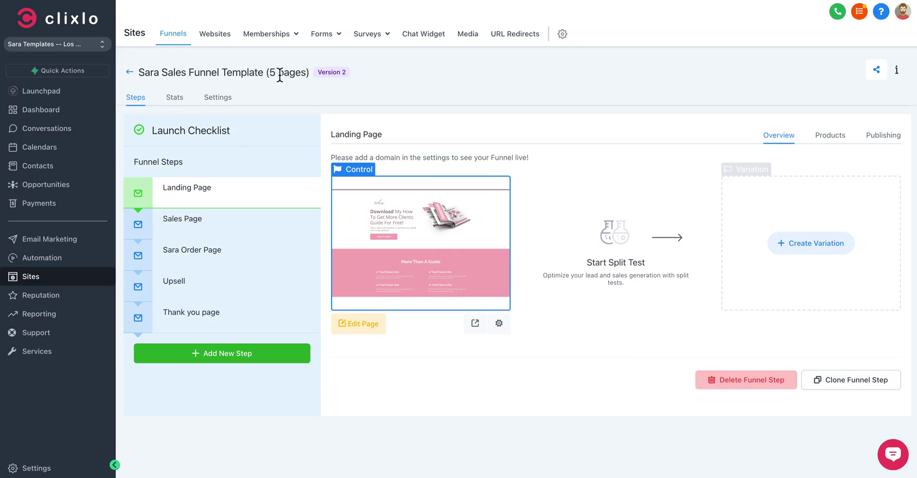
left_click(130, 72)
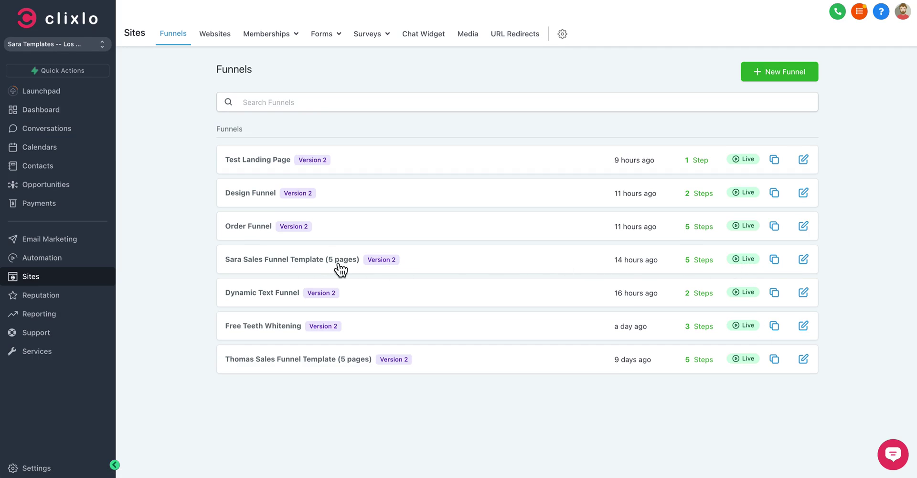
left_click(308, 263)
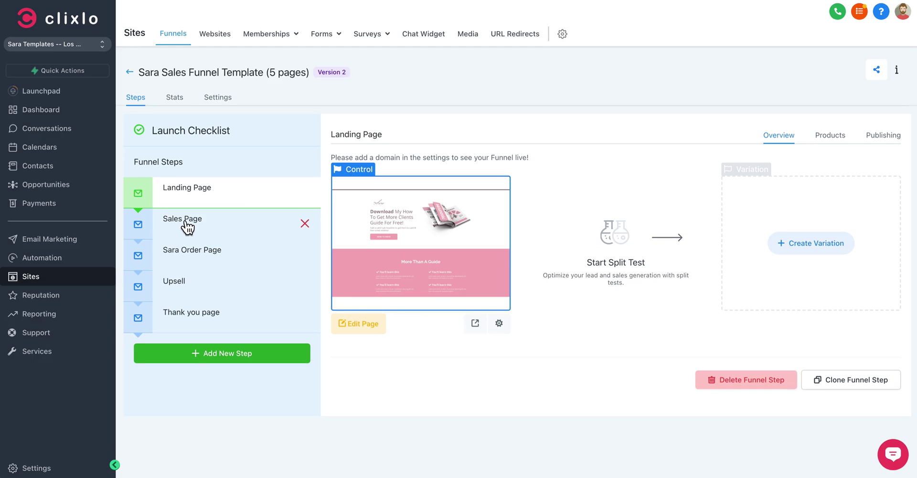
mouse_move(215, 316)
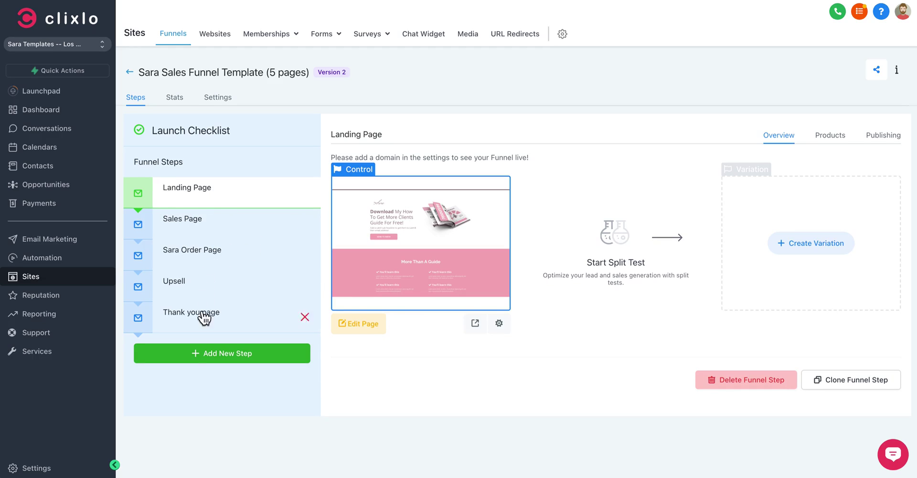
Edit the Landing Page and inspect the book image, Download headline and SEND TO INBOX button
left_click(370, 328)
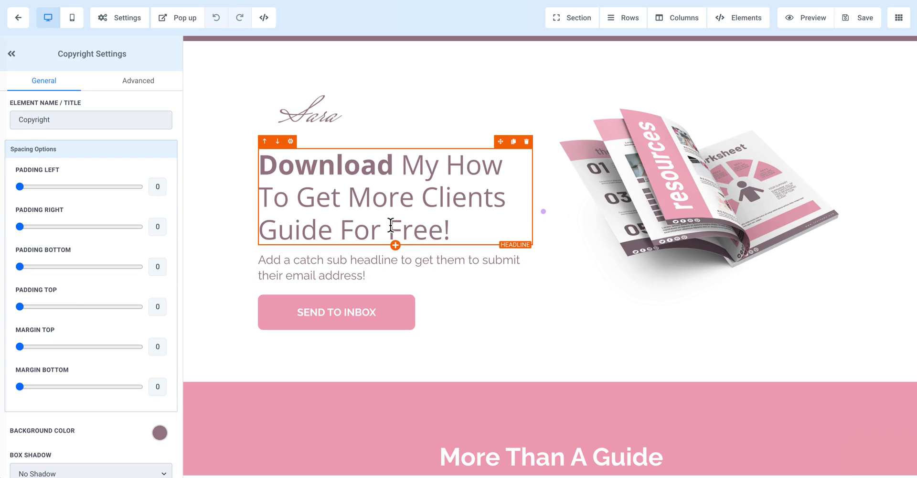
left_click(643, 204)
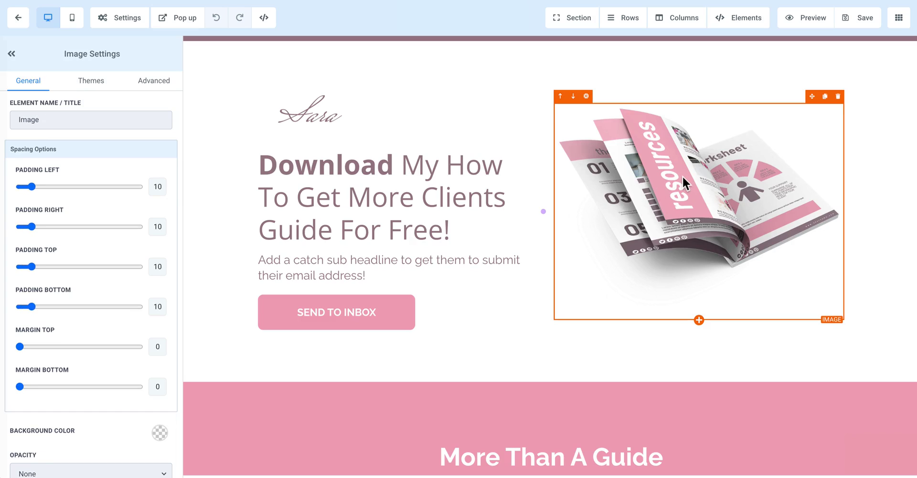
left_click(376, 171)
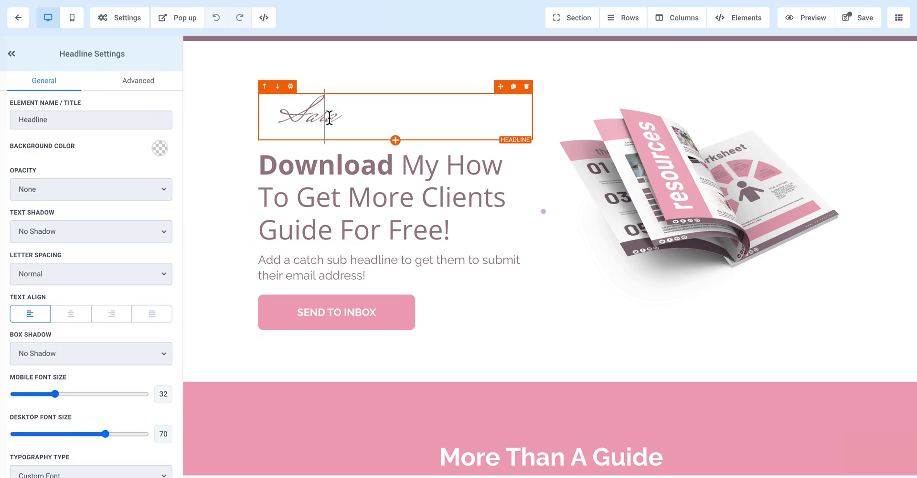
left_click(371, 316)
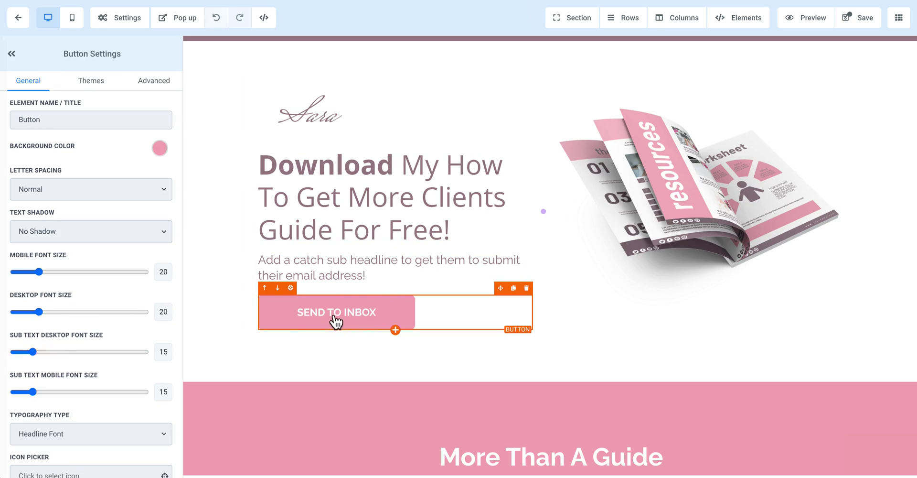
Select the top page section and scroll the landing page down and back up
left_click(283, 411)
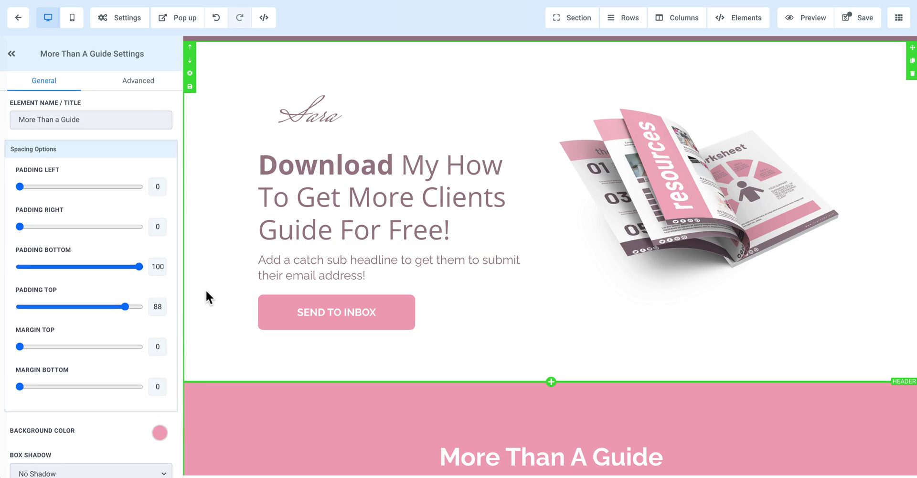
scroll(205, 291, "down", 7)
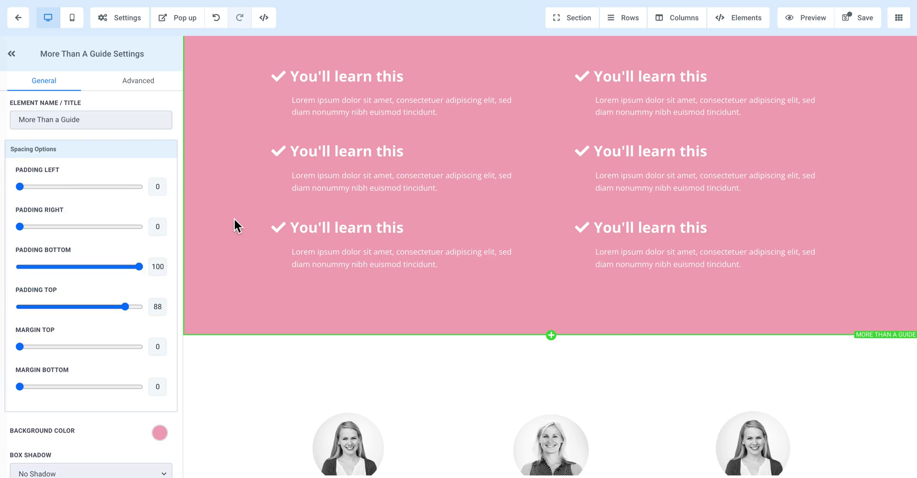
scroll(233, 219, "up", 2)
scroll(233, 217, "down", 2)
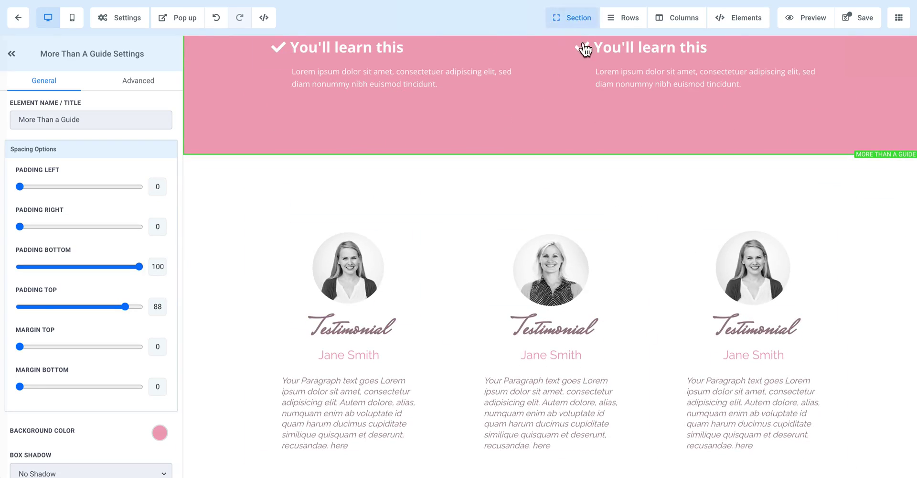
scroll(565, 155, "up", 6)
scroll(683, 125, "up", 6)
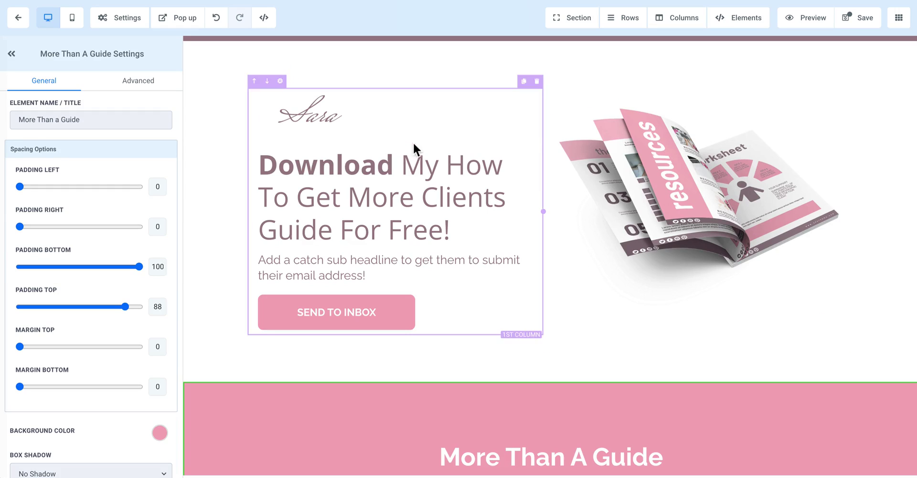
Open the addable elements panel and scroll down through it to the order elements
left_click(396, 139)
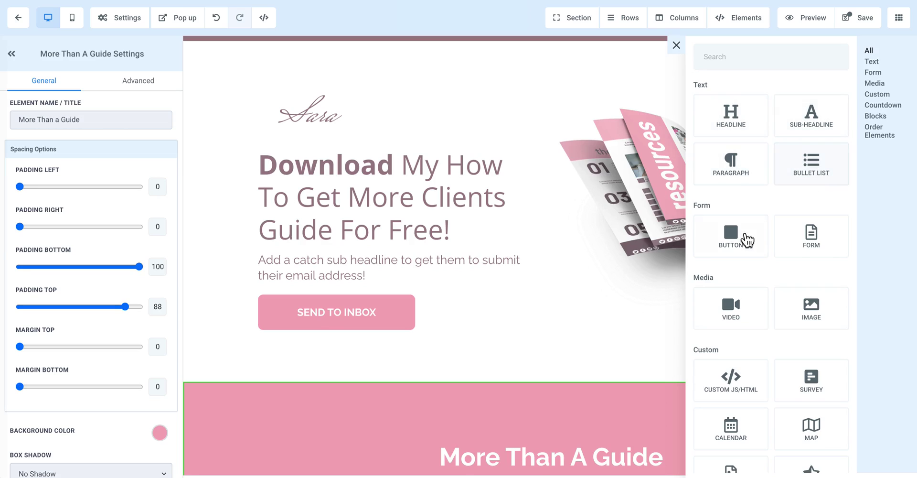
scroll(793, 323, "down", 1)
scroll(793, 323, "down", 3)
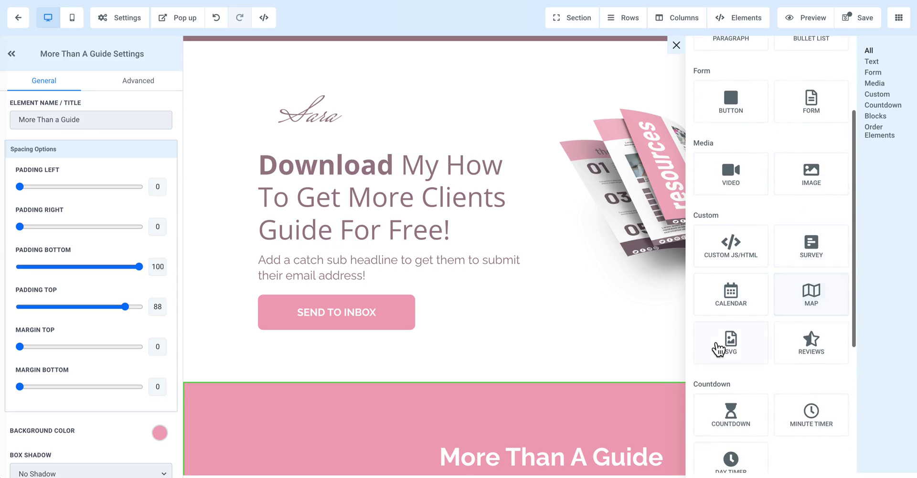
scroll(793, 344, "down", 5)
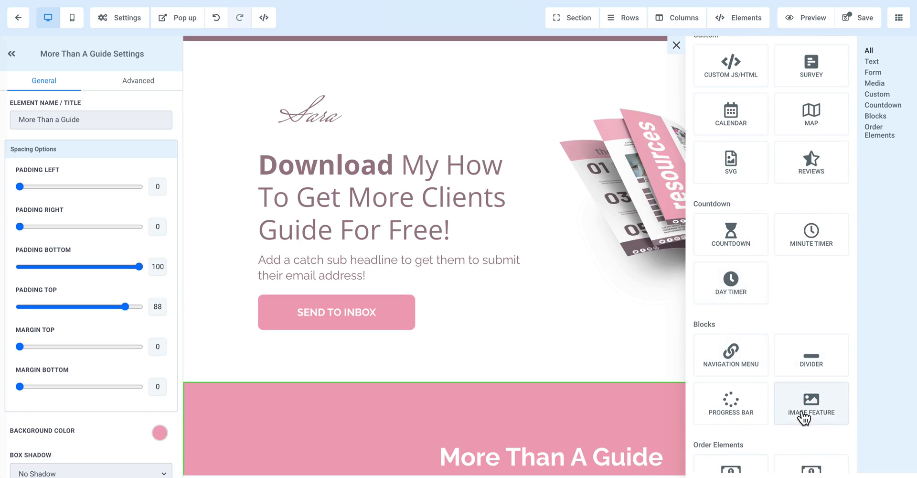
scroll(798, 415, "down", 1)
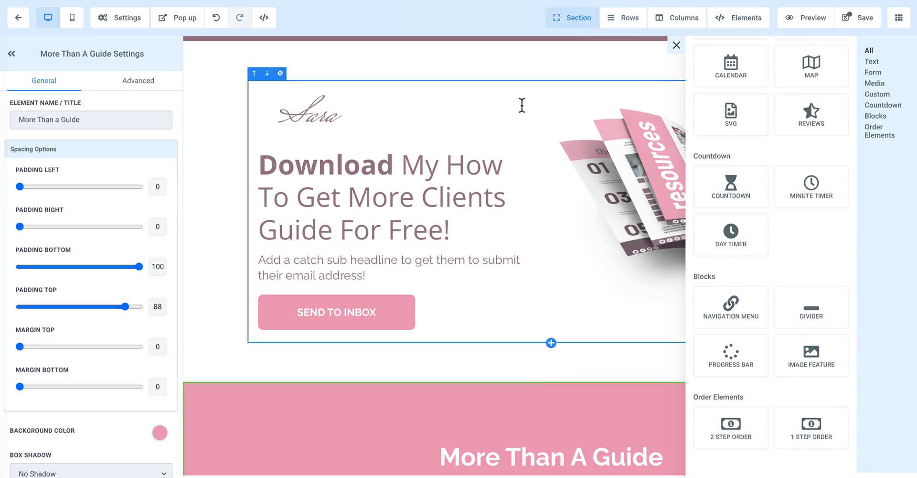
left_click(420, 78)
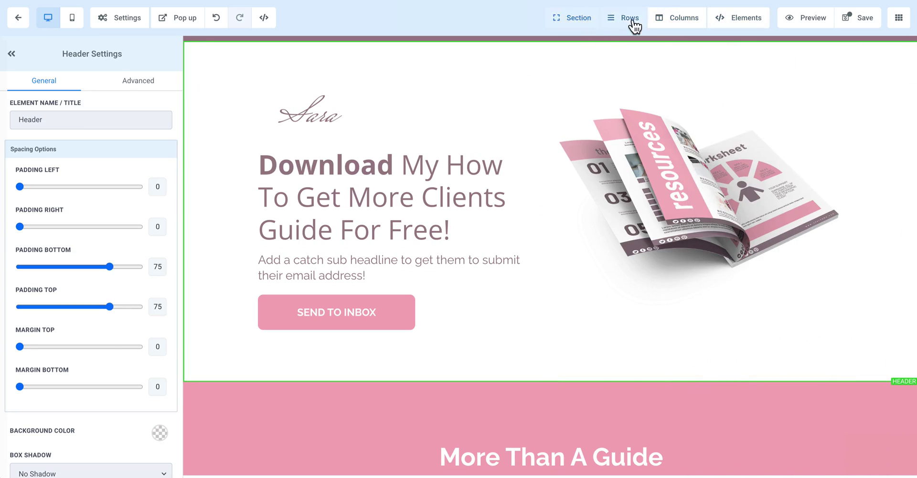
left_click(592, 22)
left_click(572, 52)
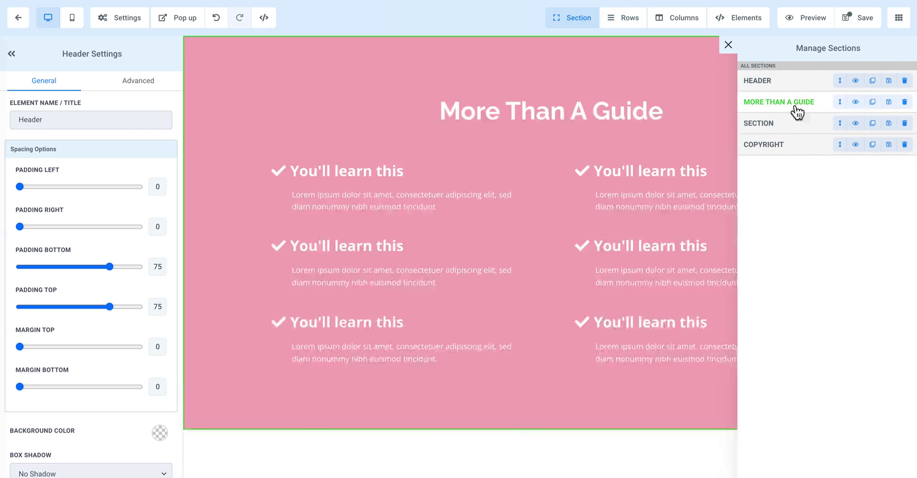
left_click(783, 102)
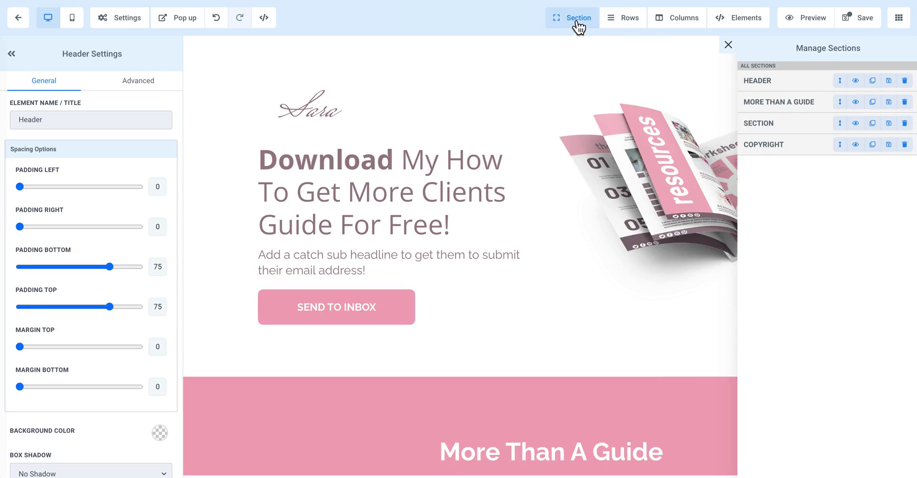
left_click(608, 23)
mouse_move(738, 17)
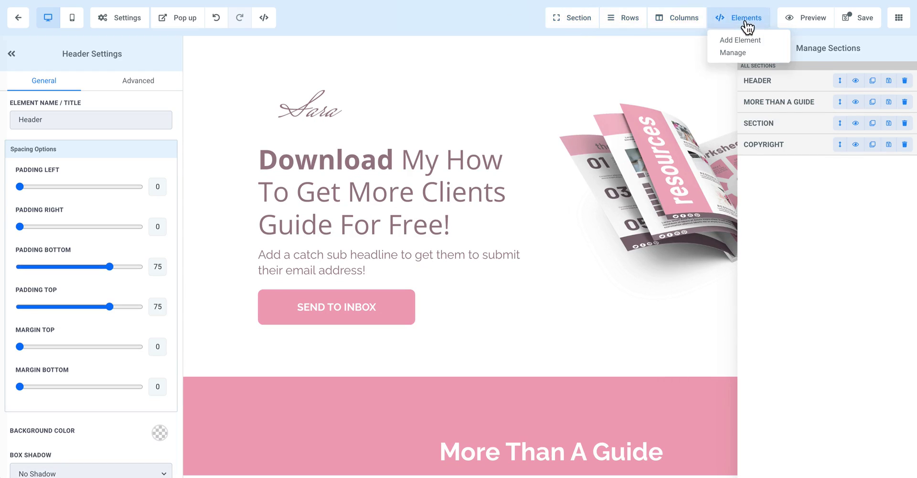
left_click(440, 113)
Set the header padding to 15 left, 92 right, 56 bottom and 78 top
left_click(236, 186)
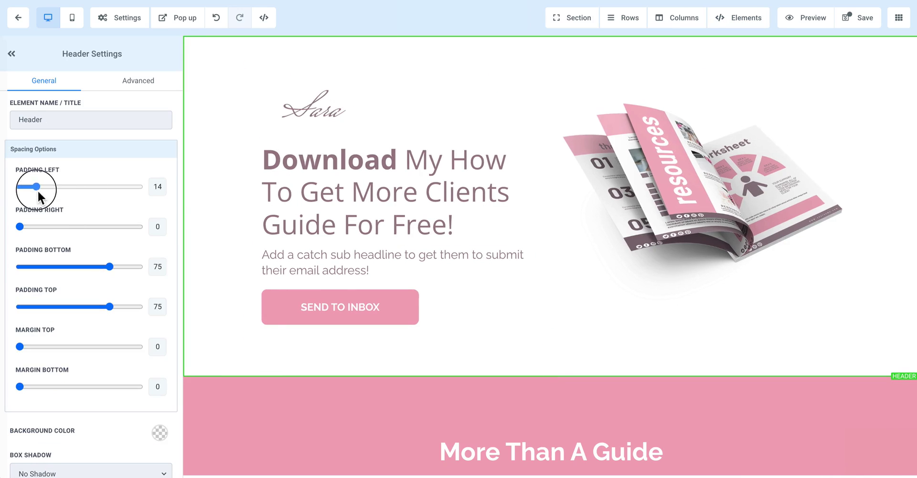
left_click_drag(19, 186, 38, 186)
left_click_drag(21, 225, 131, 227)
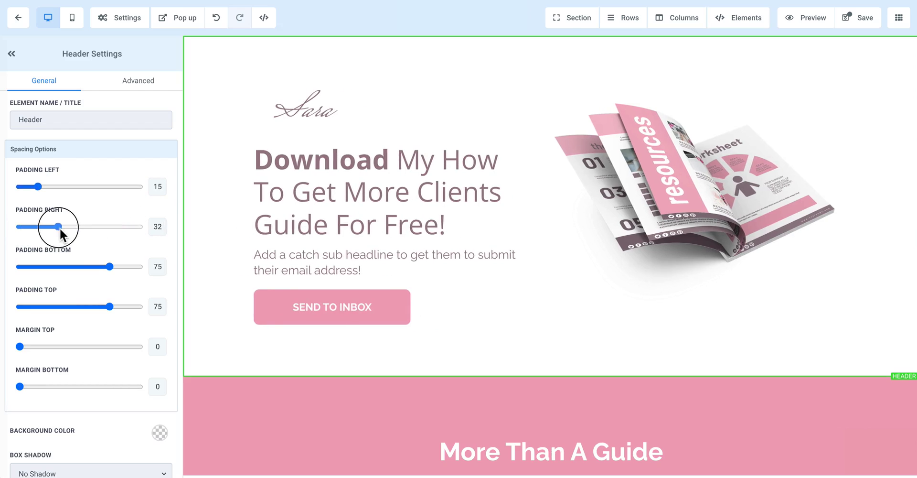
mouse_move(109, 266)
left_mouse_down()
mouse_move(56, 274)
mouse_move(87, 272)
left_mouse_up()
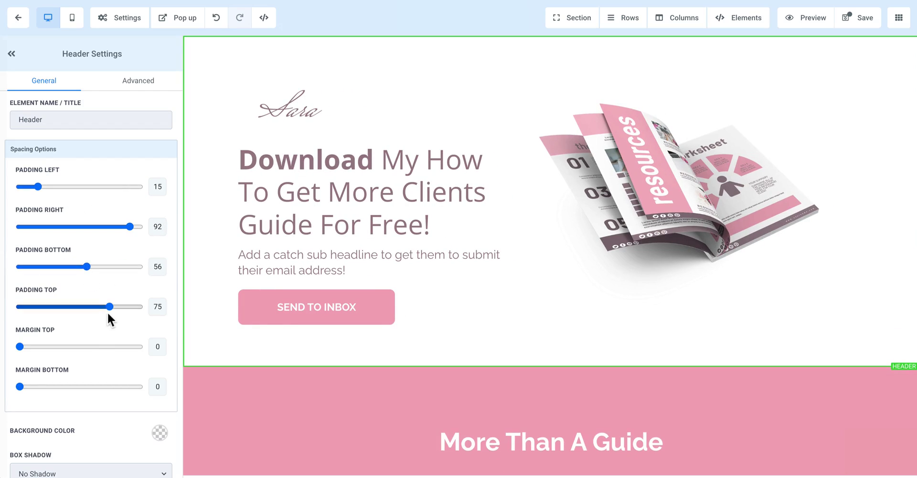
mouse_move(110, 306)
left_mouse_down()
mouse_move(16, 306)
mouse_move(113, 305)
left_mouse_up()
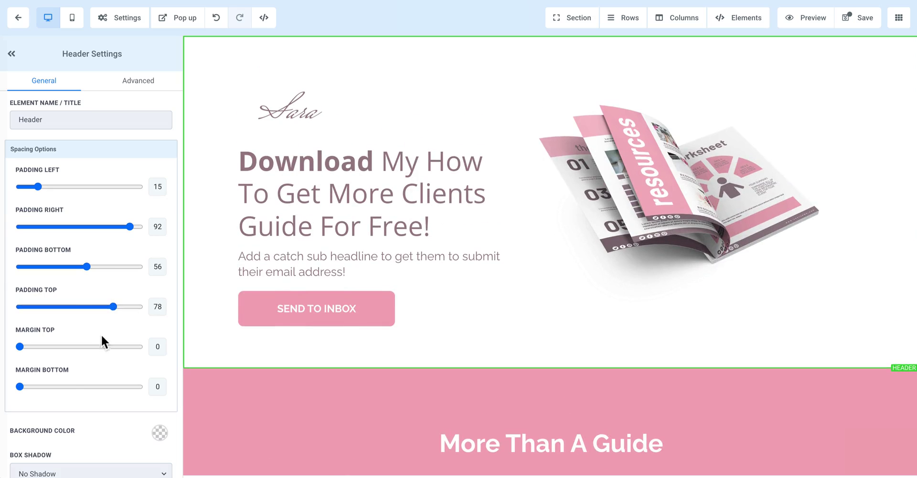
scroll(99, 339, "down", 3)
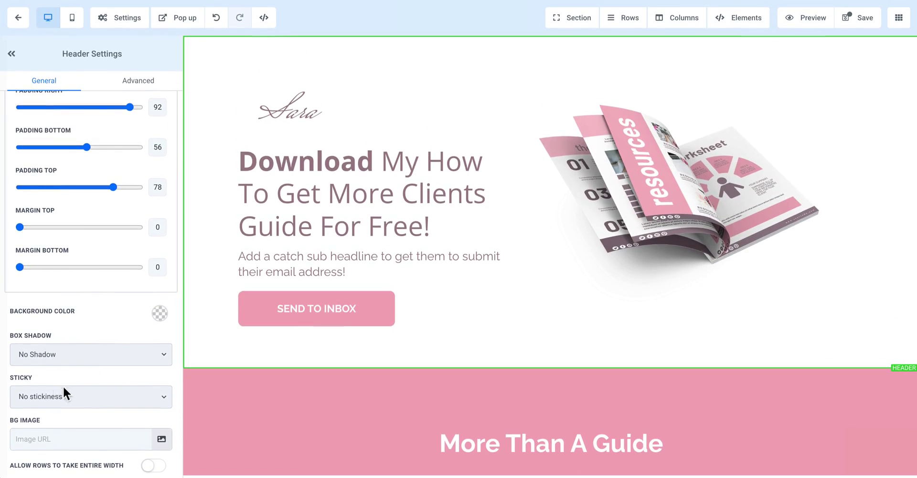
scroll(163, 435, "up", 3)
View the header's solid 10px top border options, check the funnel pages list, and scroll the page
left_click(142, 84)
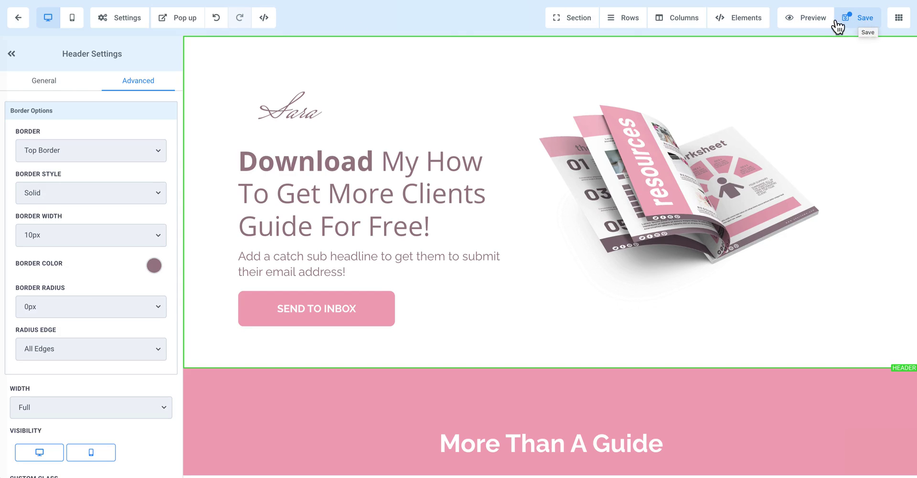
left_click(899, 19)
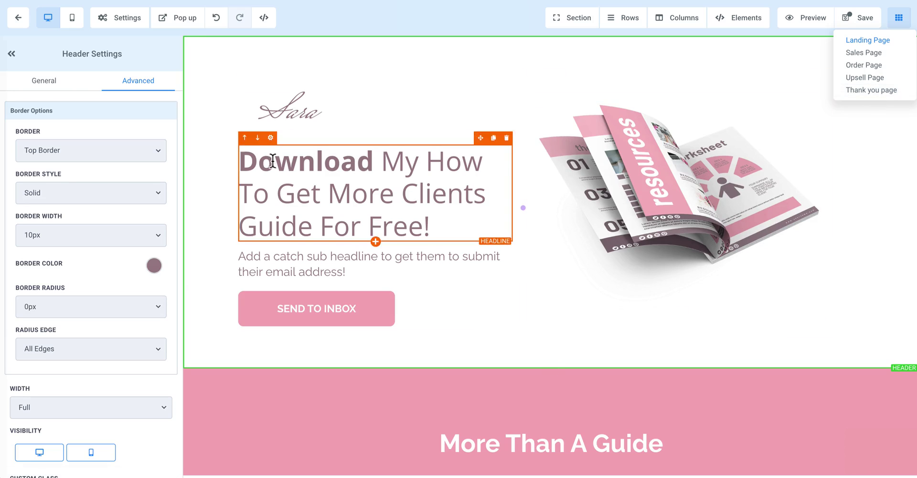
left_click(217, 177)
scroll(449, 209, "down", 3)
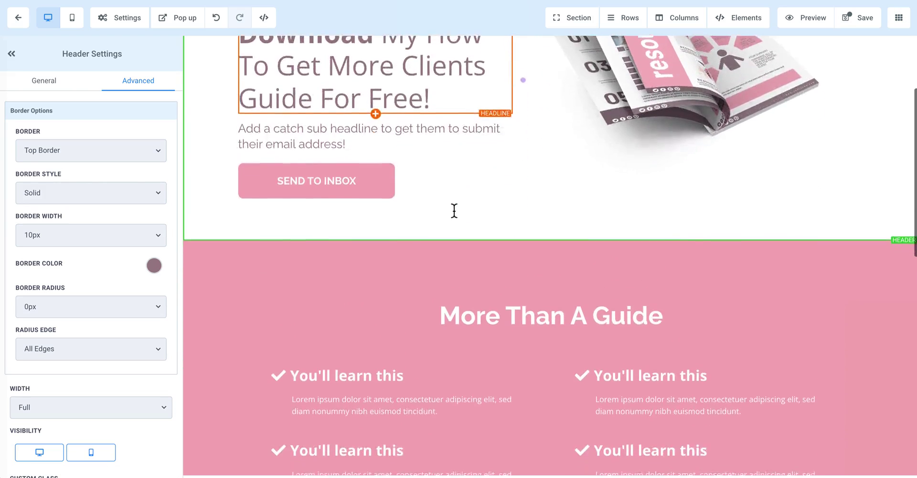
scroll(449, 210, "down", 4)
scroll(447, 212, "down", 3)
scroll(447, 215, "down", 2)
scroll(444, 219, "down", 1)
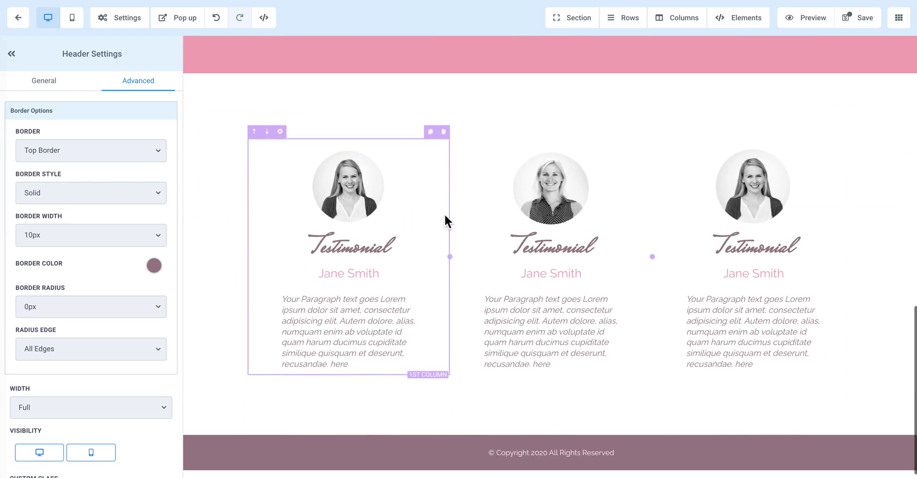
scroll(446, 216, "up", 5)
scroll(520, 231, "up", 5)
scroll(520, 231, "up", 1)
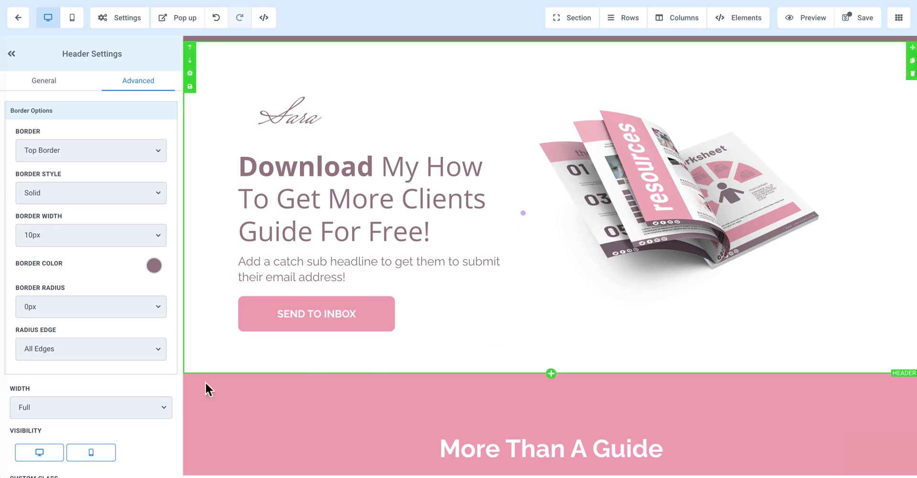
Review the SEND TO INBOX button's general settings, leaving Link To as Open popup
left_click(308, 325)
scroll(118, 327, "down", 6)
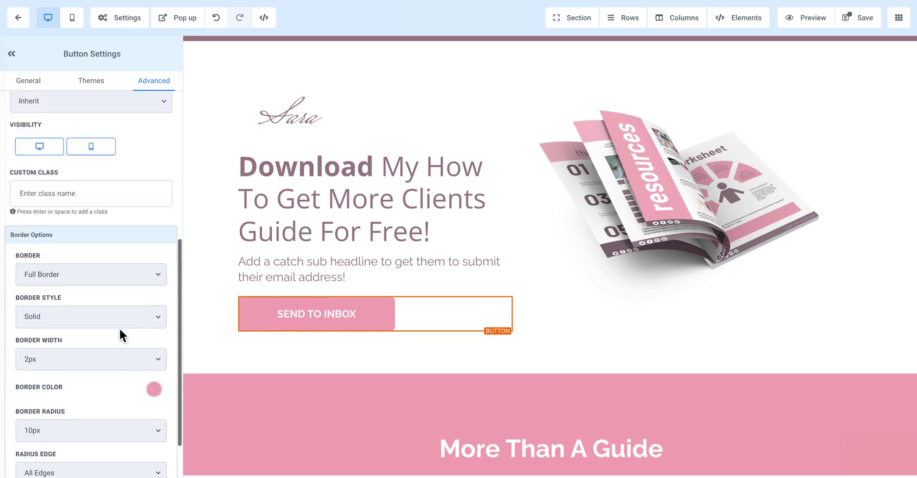
scroll(125, 322, "down", 1)
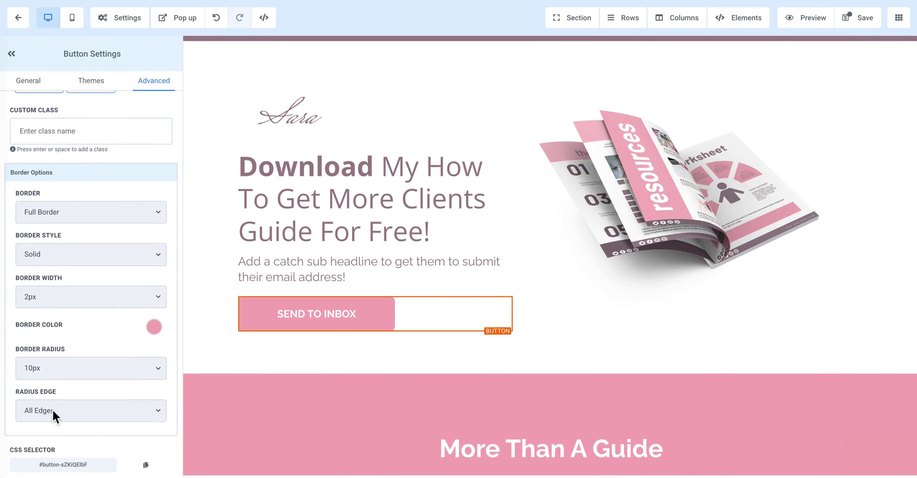
left_click(30, 84)
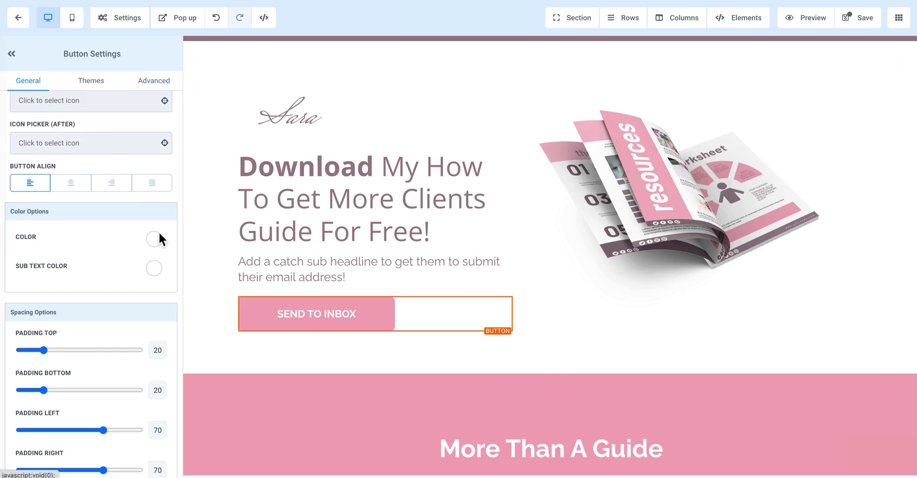
scroll(86, 317, "down", 5)
scroll(79, 322, "down", 1)
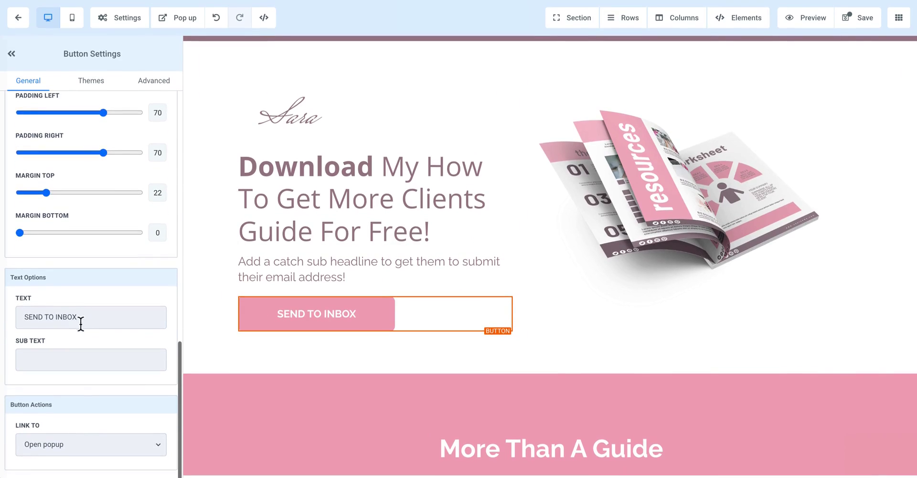
left_click(46, 444)
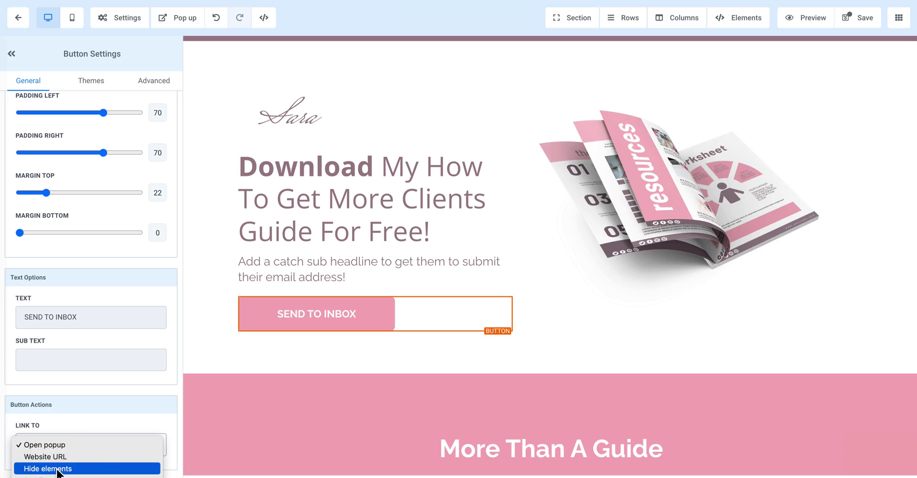
left_click(237, 338)
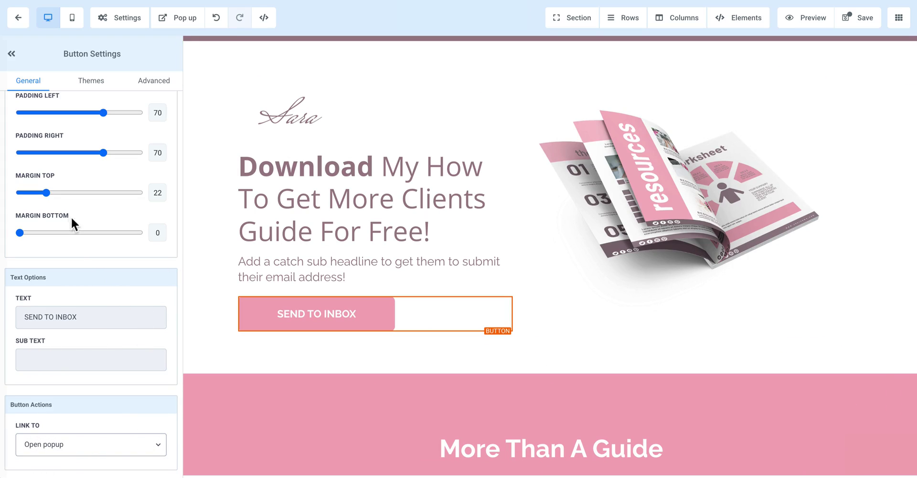
Browse the button's preset themes and its 2px solid border with 10px radius
scroll(74, 221, "up", 10)
scroll(117, 215, "up", 2)
left_click(92, 80)
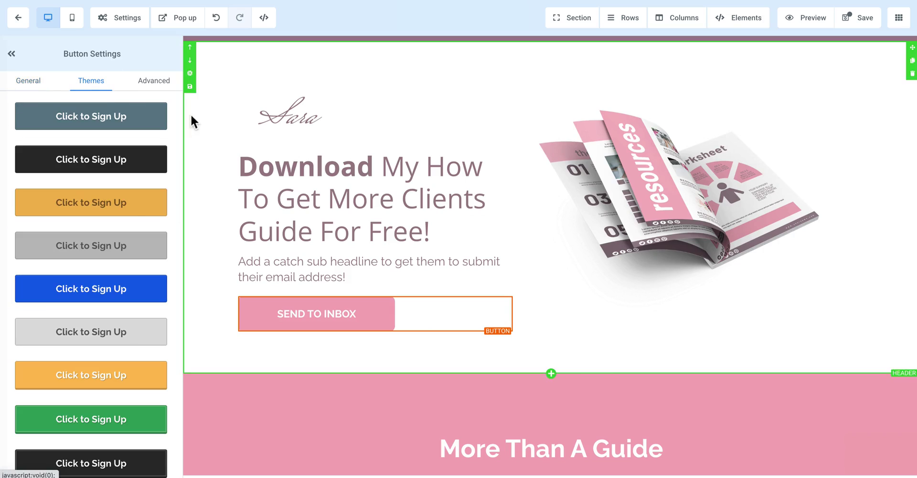
left_click(154, 84)
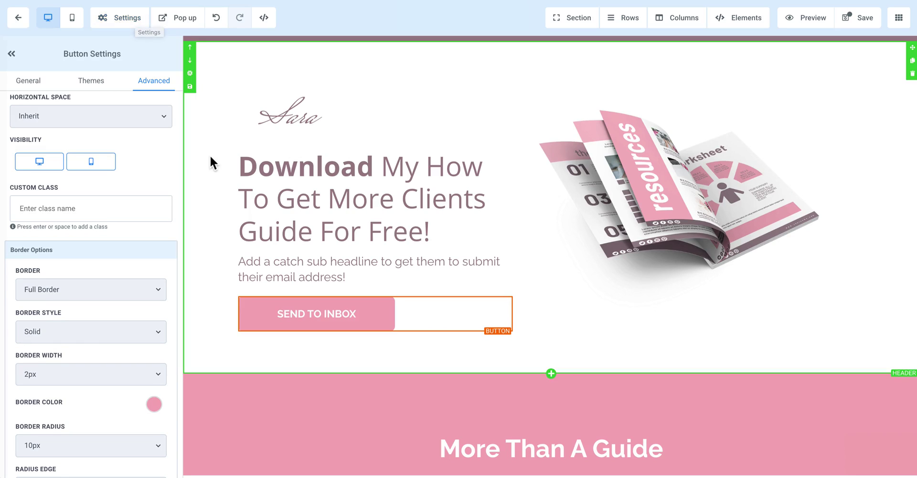
Exit the page builder back to the funnel's steps and Landing Page overview
left_click(19, 21)
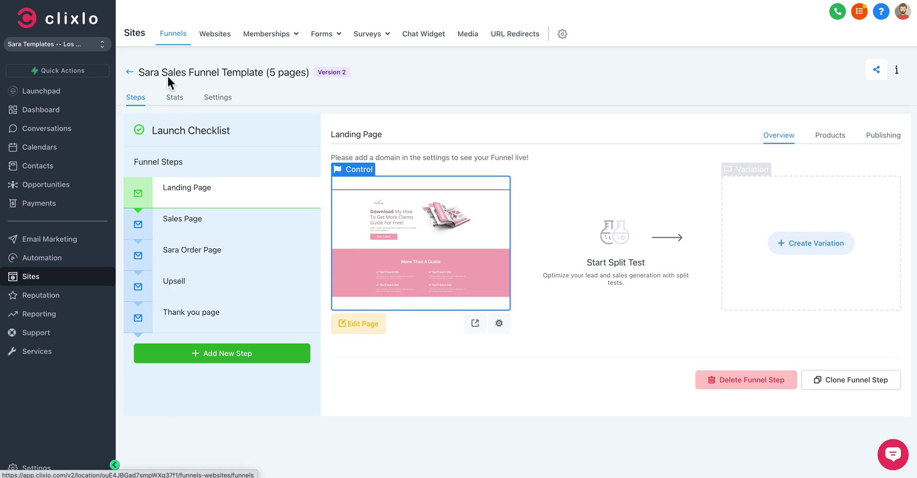
Return to the Funnels list, then open and cancel the New Funnel dialog
left_click(130, 72)
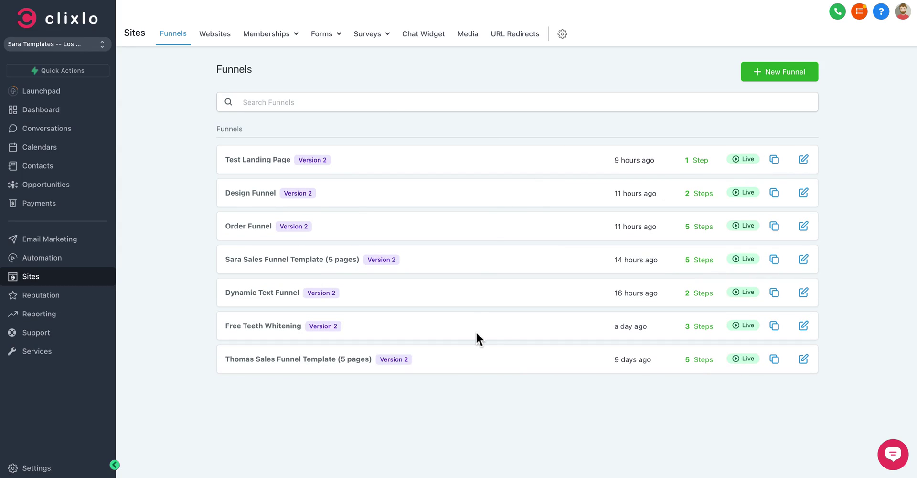
left_click(794, 71)
left_click(619, 34)
Reopen the Sara Sales Funnel Template to view its five steps and Landing Page
left_click(277, 268)
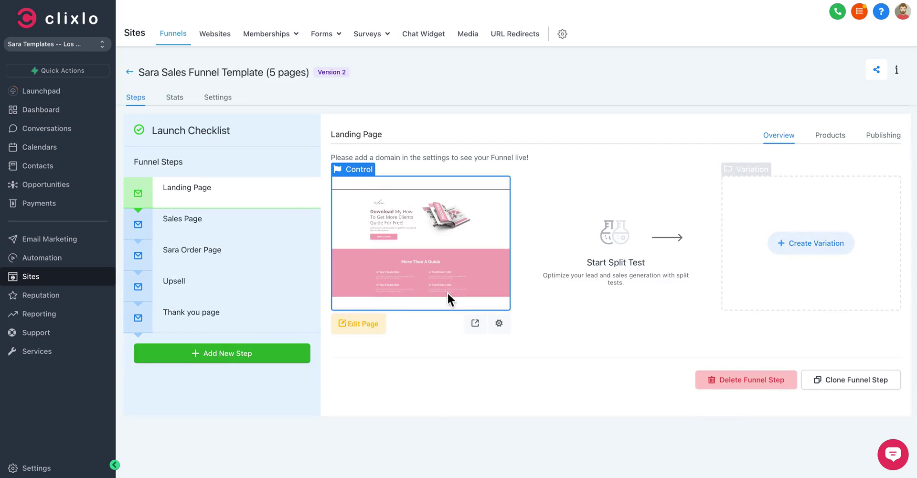